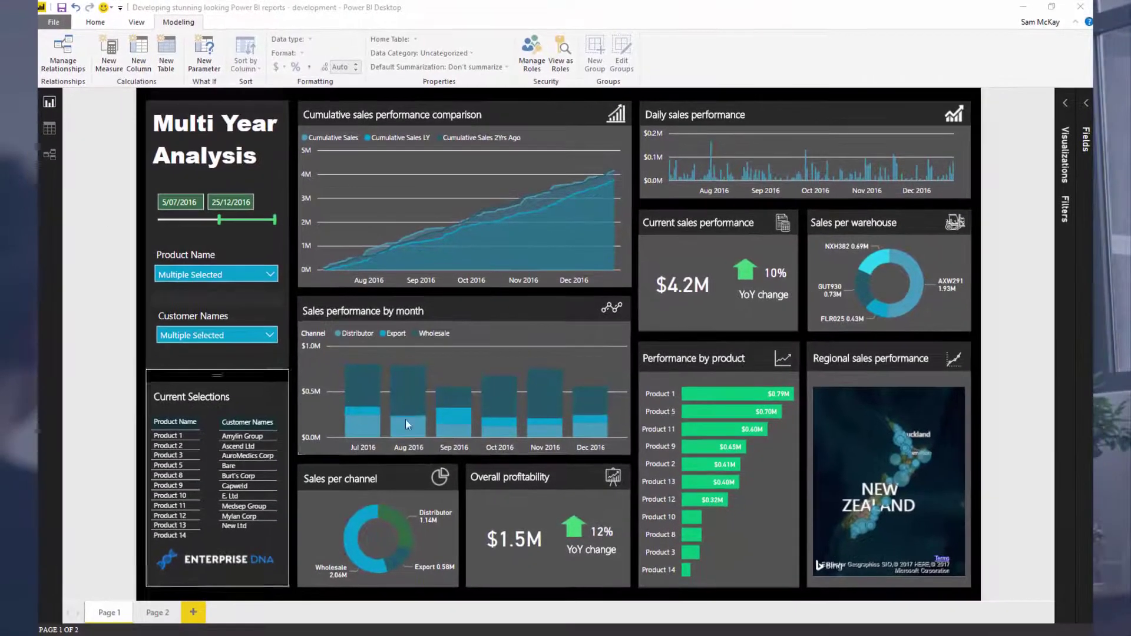
In the light report, tick Product 12 and Product 13 in the Product Name slicer, then minimize it.
left_click(440, 616)
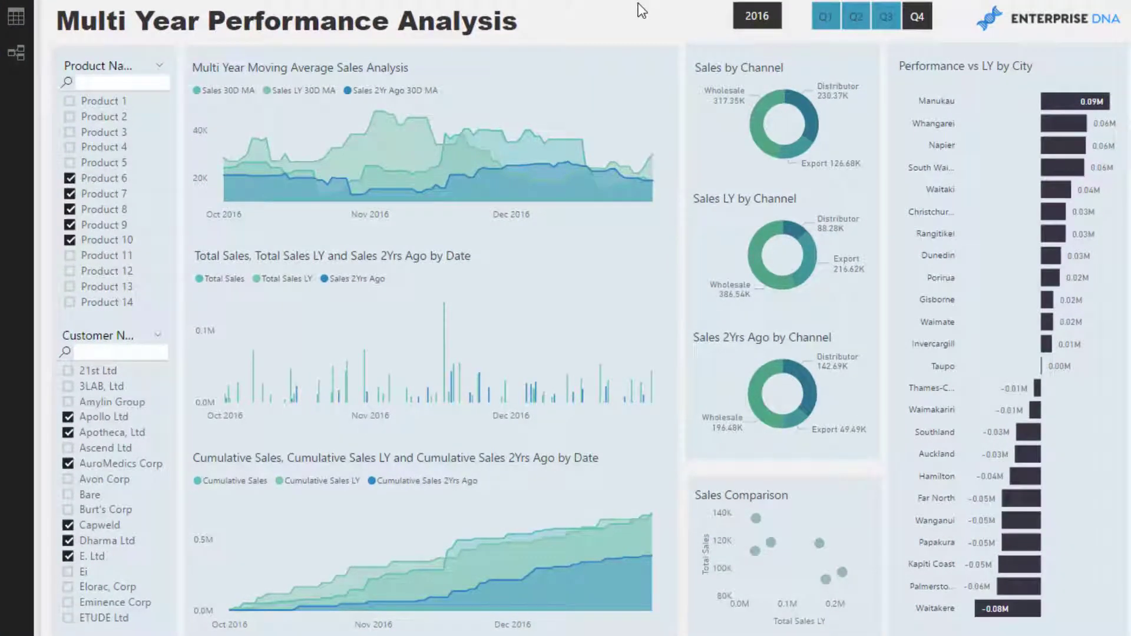
left_click(70, 271)
left_click(69, 287)
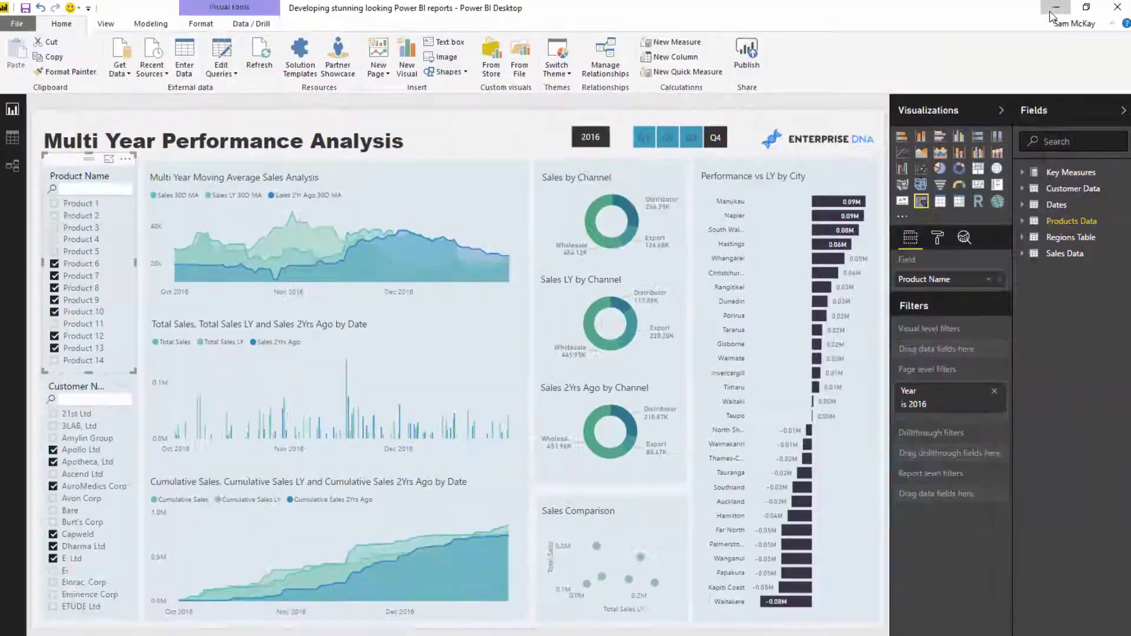
left_click(1055, 8)
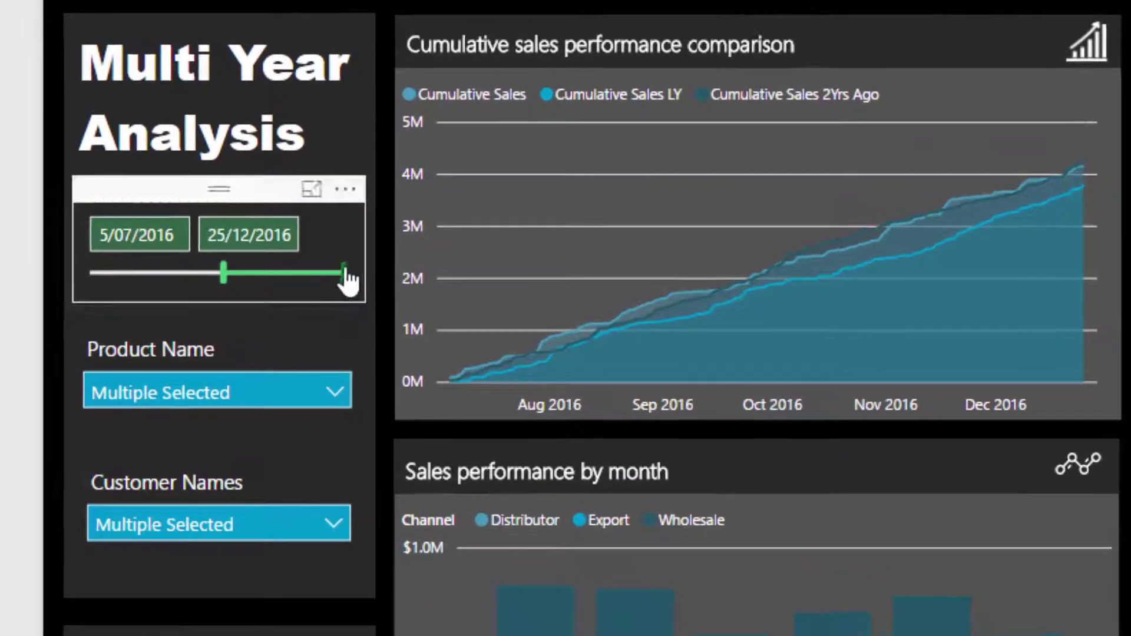
End the date slicer at 28/10/2016, then view the cumulative sales chart in Focus mode and return.
left_click_drag(346, 273, 304, 274)
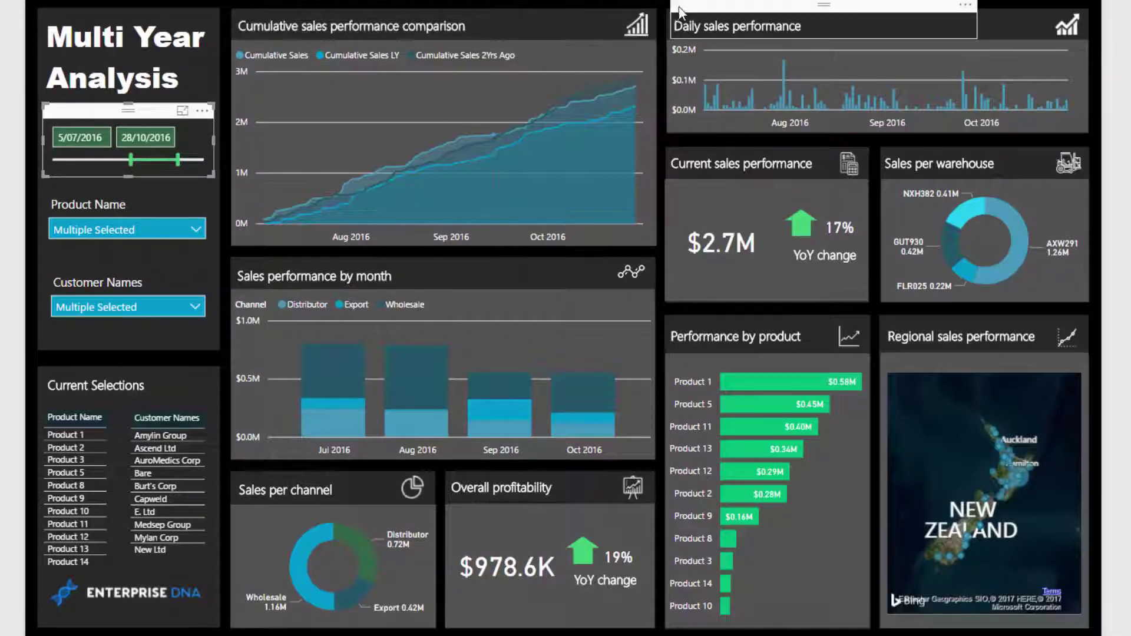
mouse_move(435, 136)
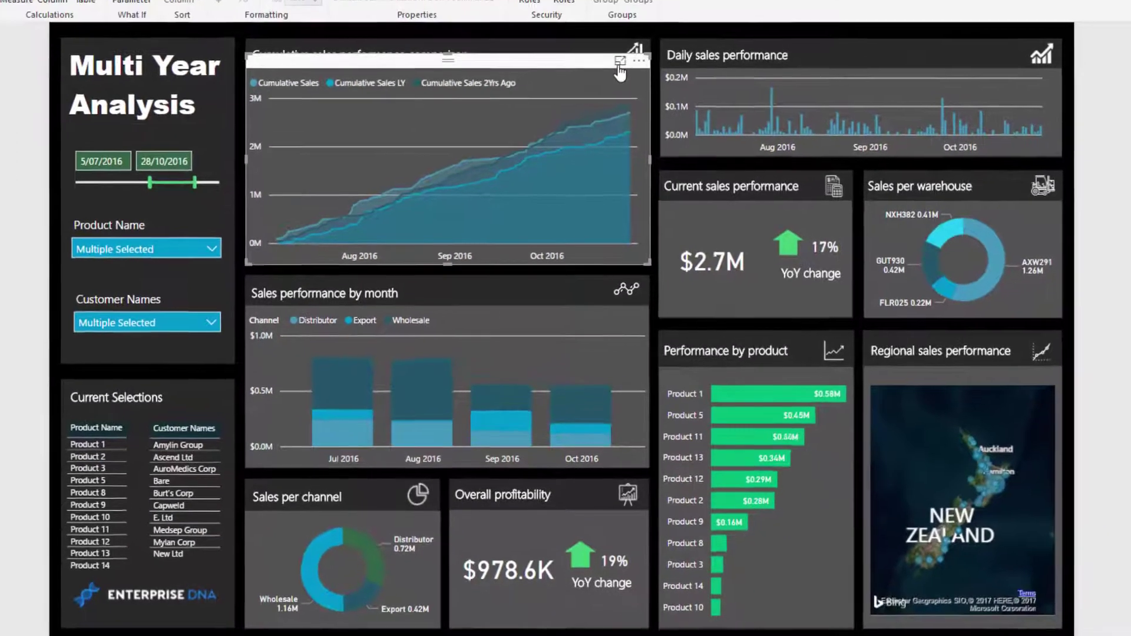
left_click(625, 32)
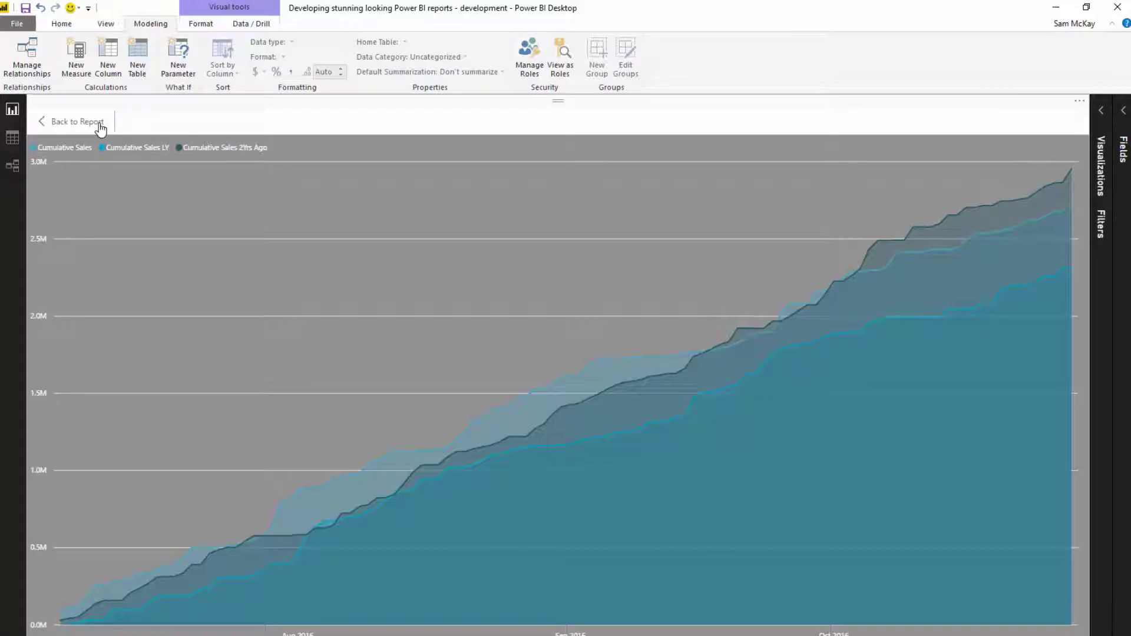
left_click(100, 124)
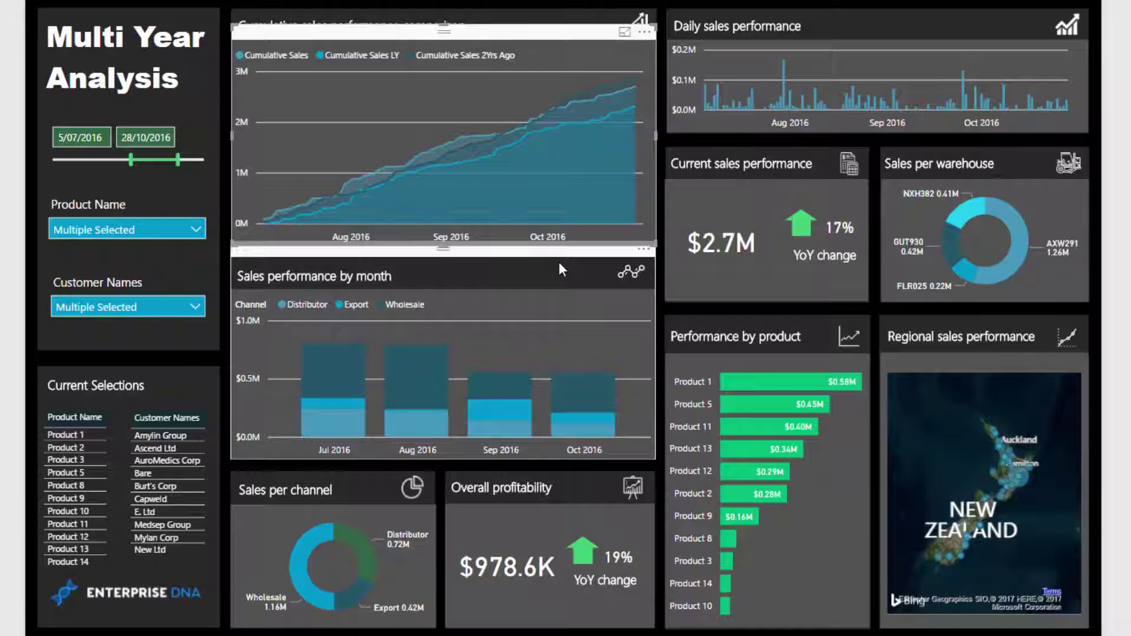
Cross-filter the dashboard by the Distributor, then Export channel, and clear the channel filter.
left_click(359, 549)
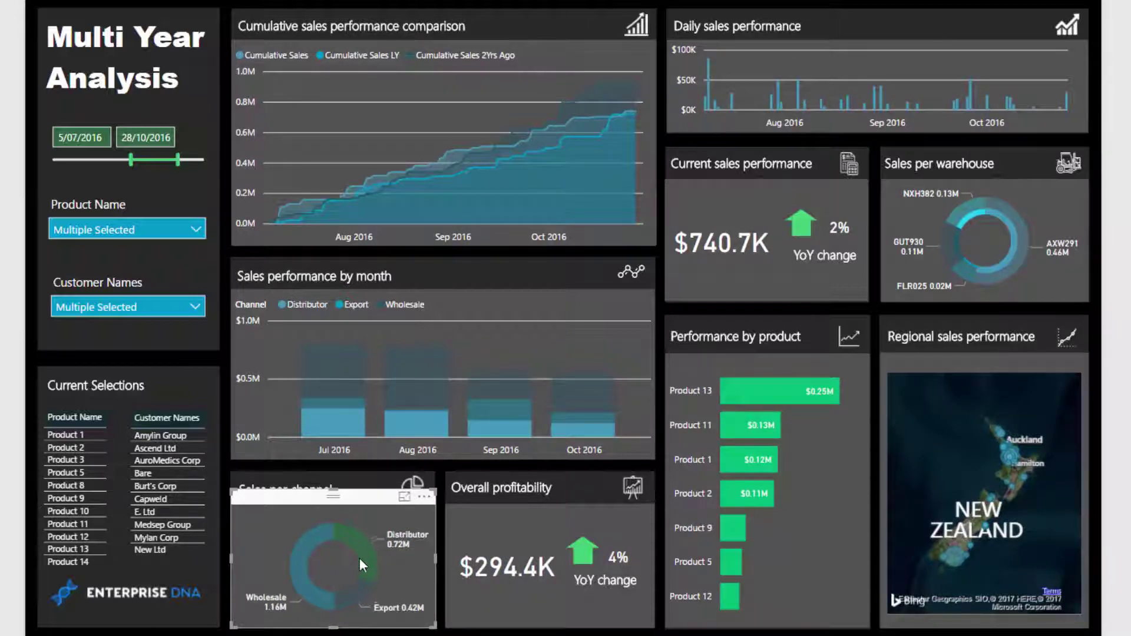
left_click(358, 593)
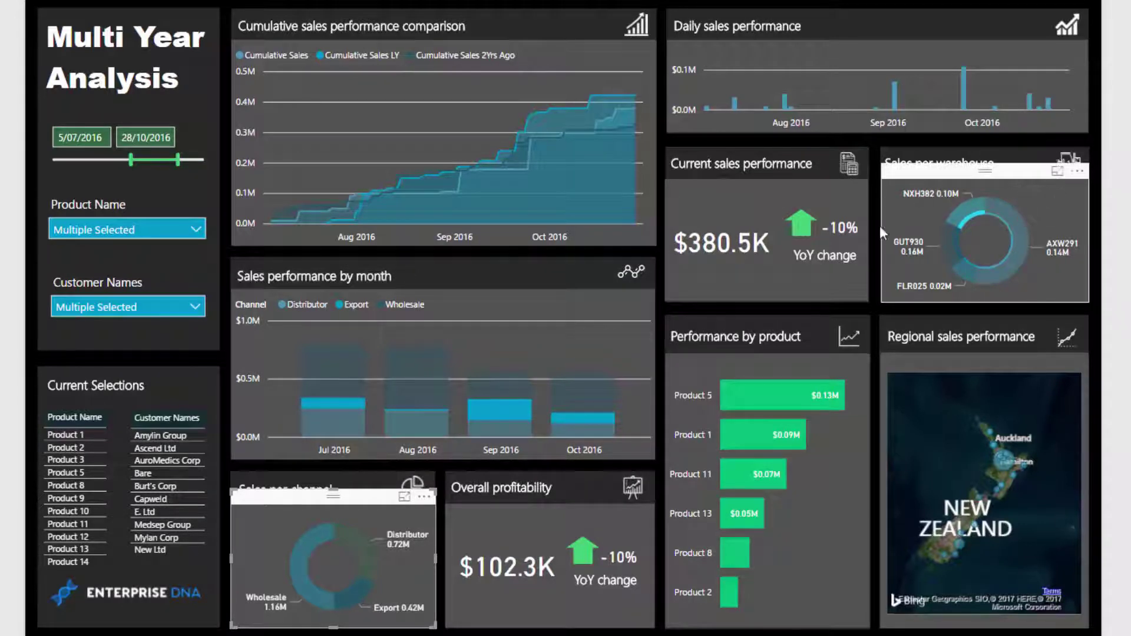
left_click(362, 560)
Extend the date range to 26/11/2016, then try Wholesale and warehouse cross-filters before clearing them.
left_click_drag(178, 161, 195, 166)
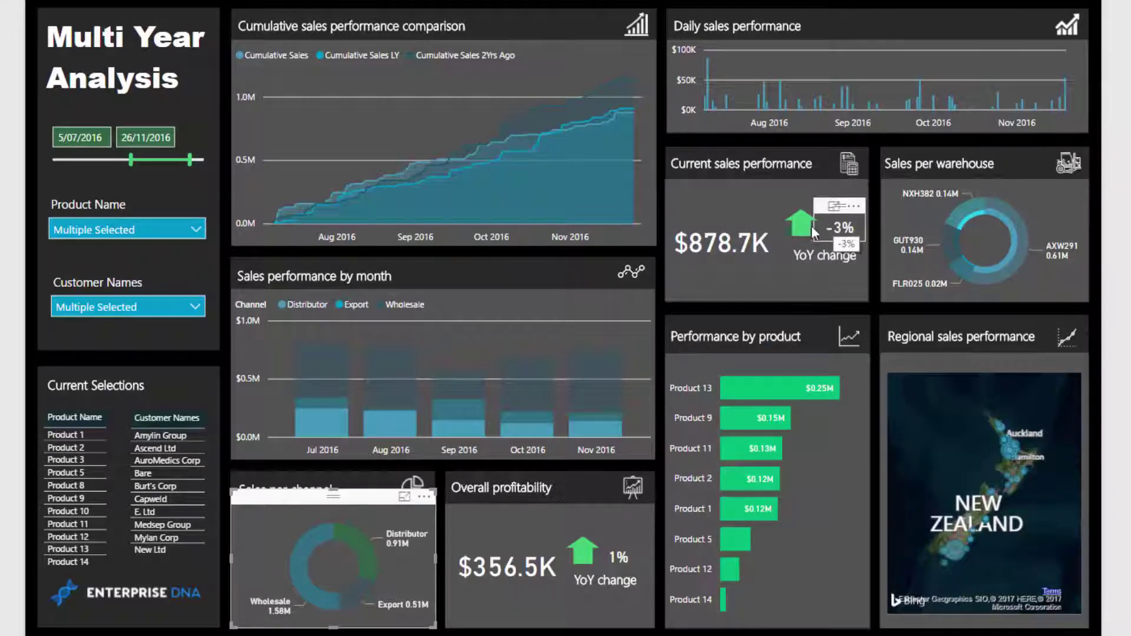
left_click(342, 533)
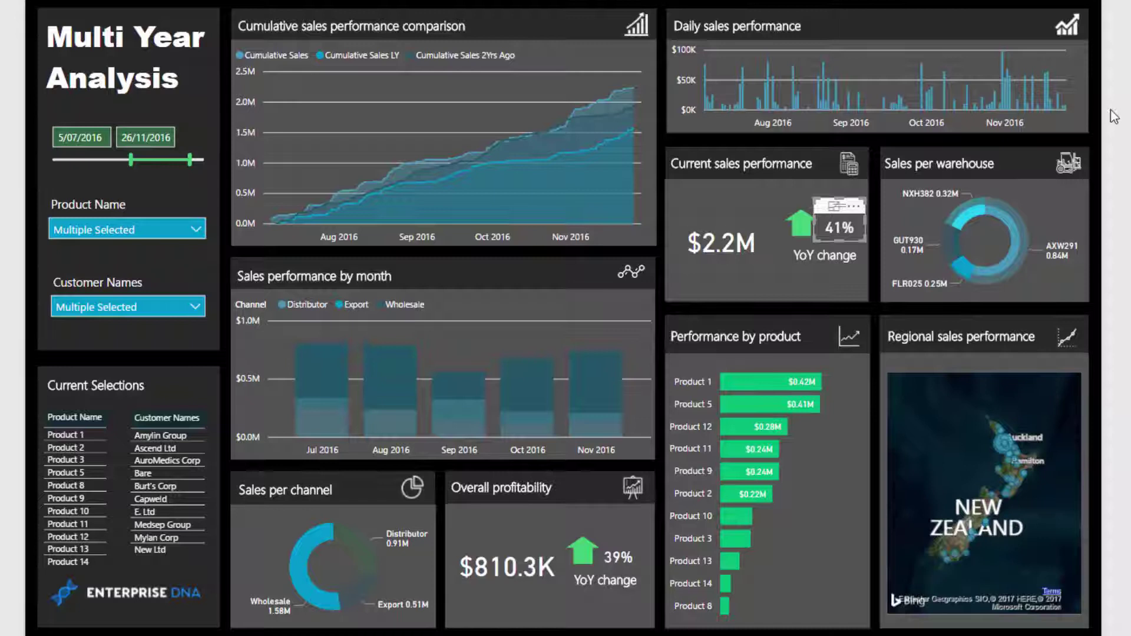
left_click(1022, 228)
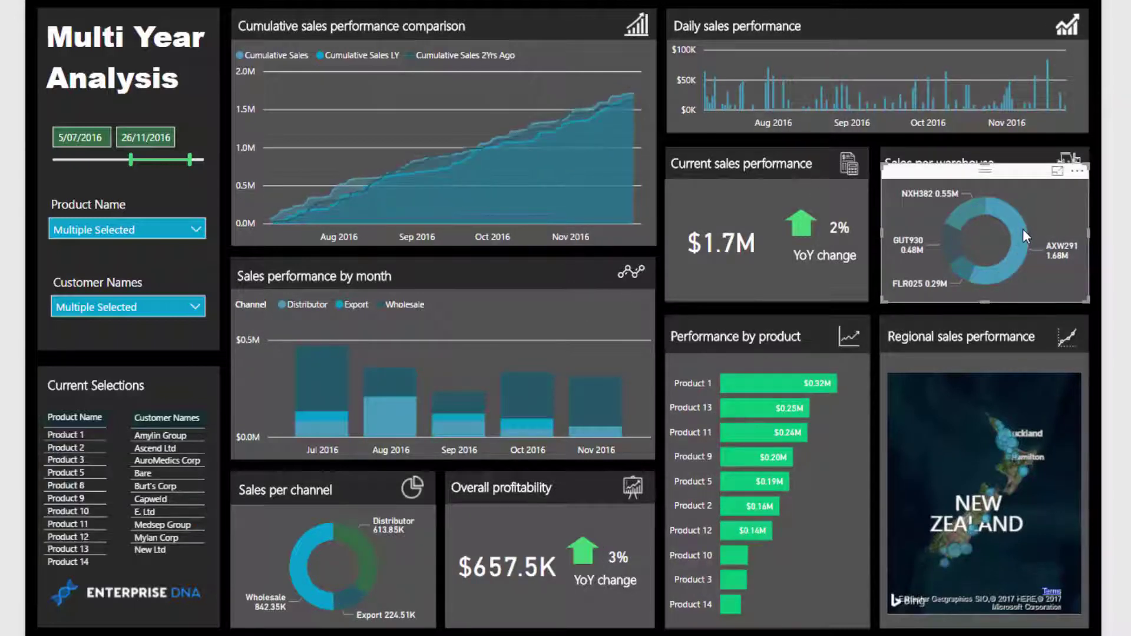
left_click(1023, 229)
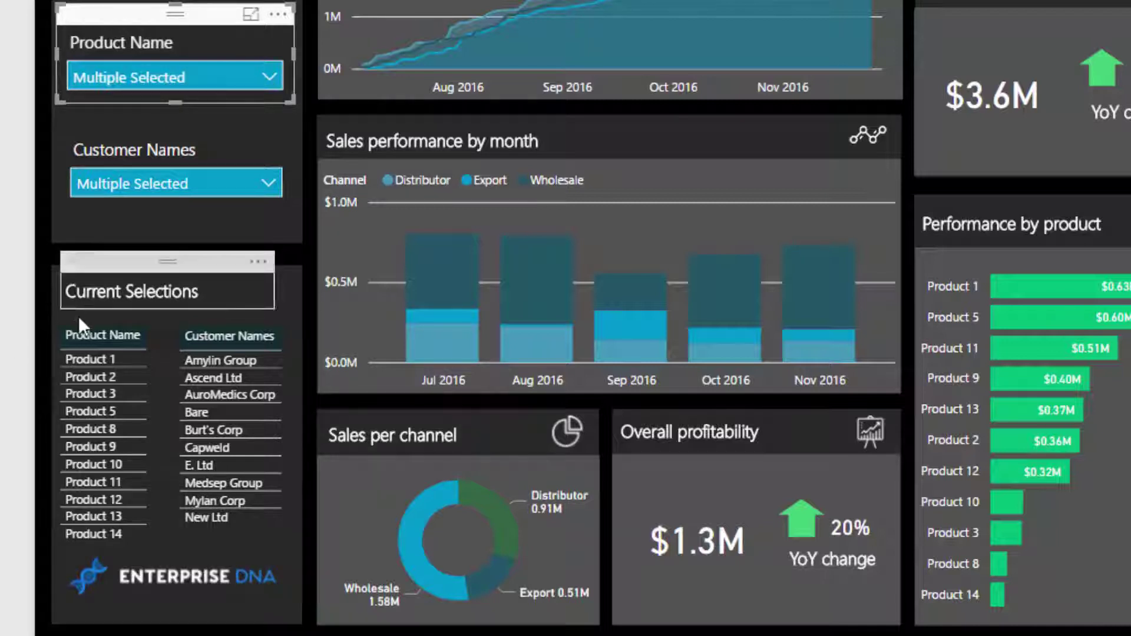
In the Product Name slicer, add Product 4 and remove Products 1 and 2.
left_click(268, 76)
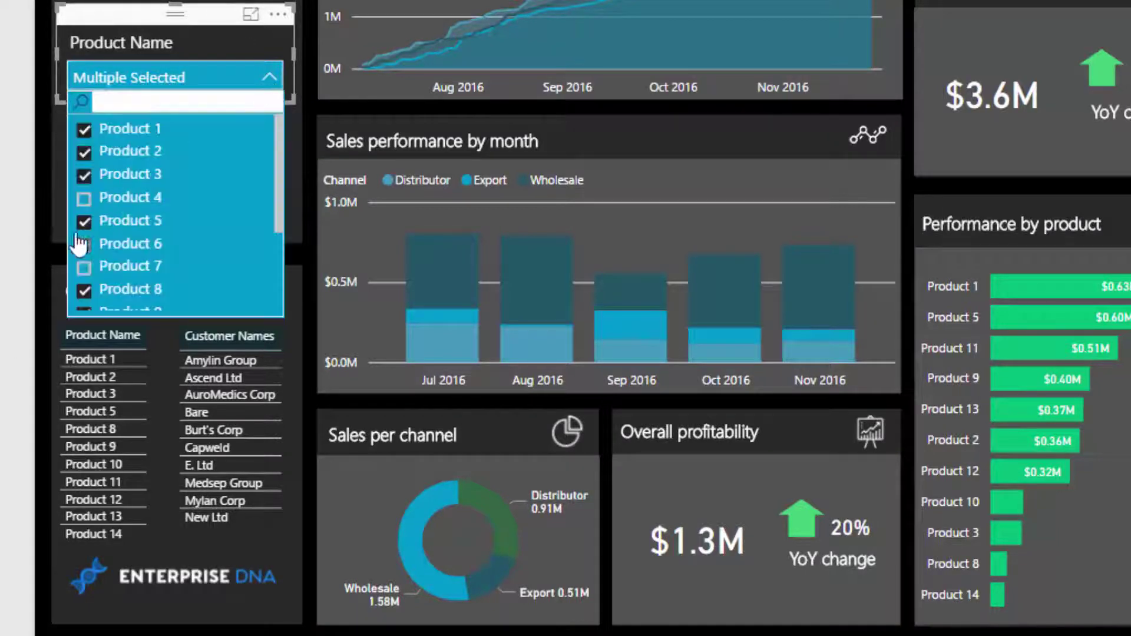
left_click(93, 200)
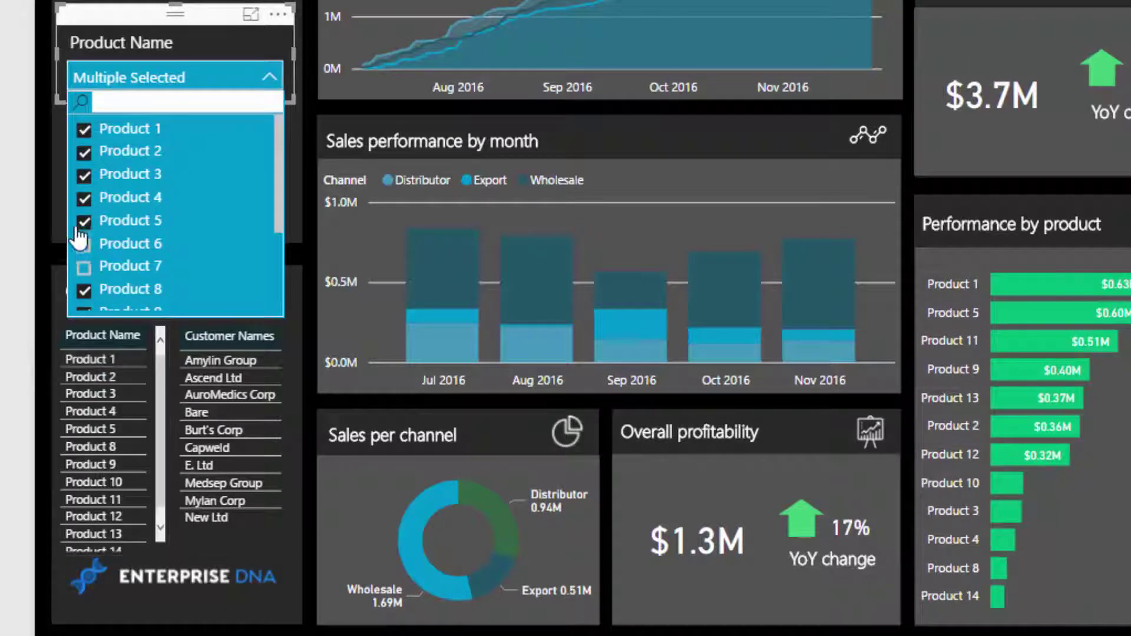
left_click(87, 152)
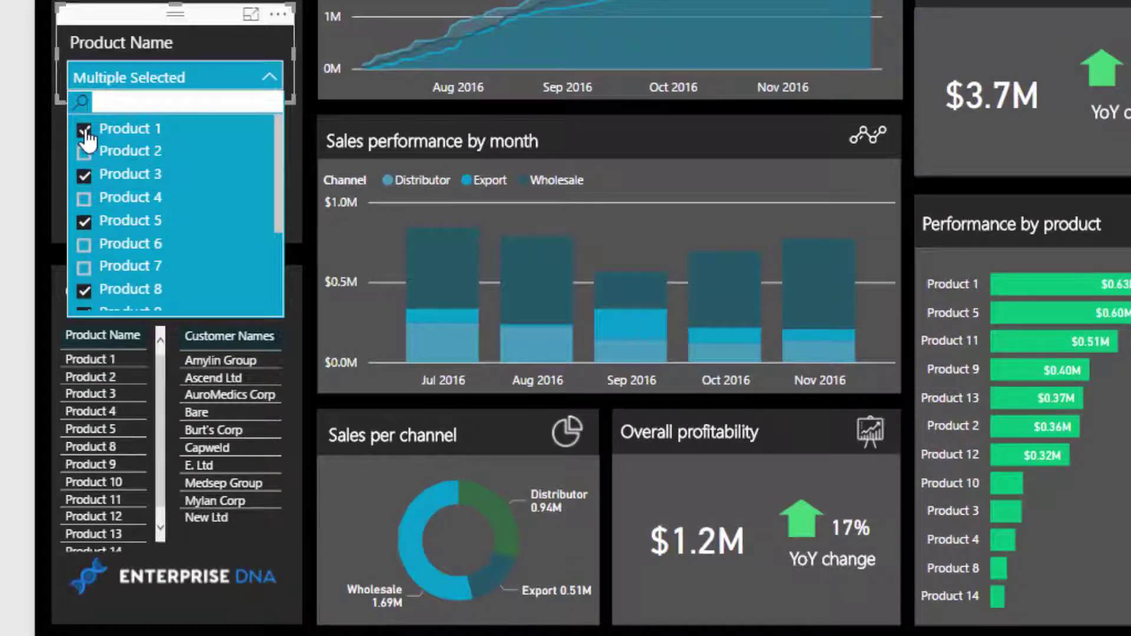
left_click(164, 133)
left_click(274, 85)
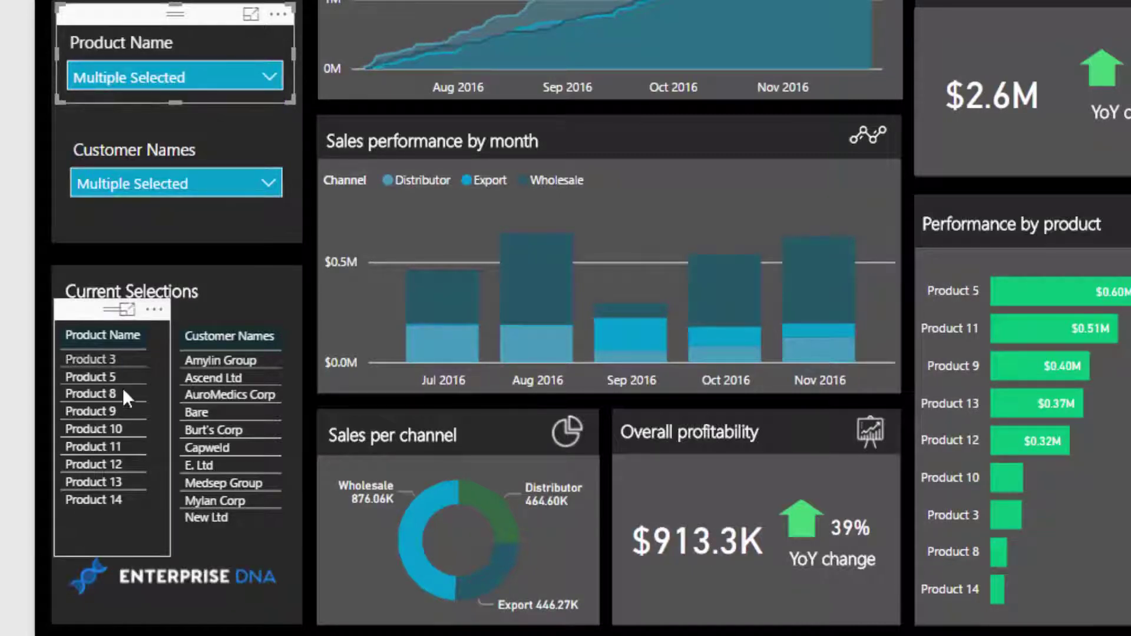
In Customer Names, add 3LAB, Ltd and remove Ascend Ltd and AuroMedics Corp.
left_click(265, 188)
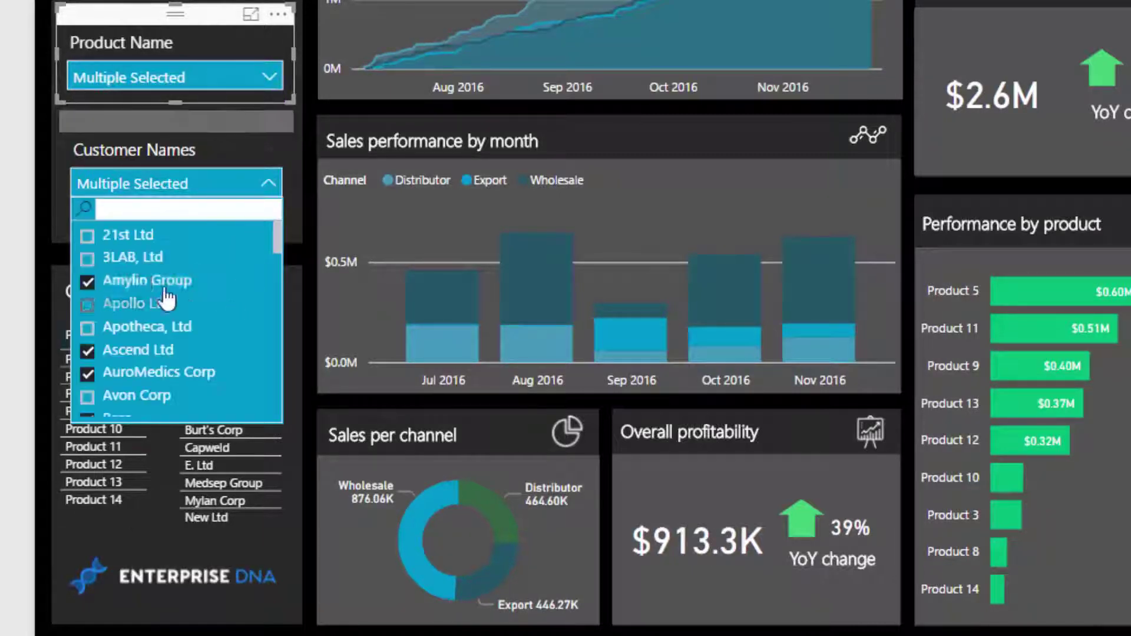
left_click(102, 265)
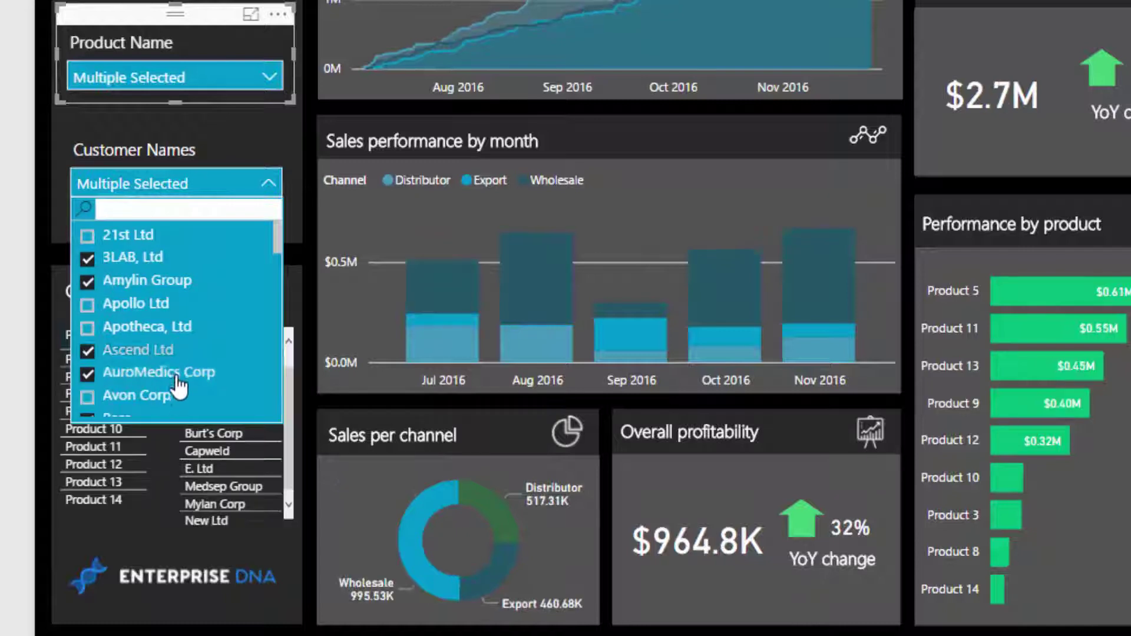
left_click(87, 374)
left_click(88, 351)
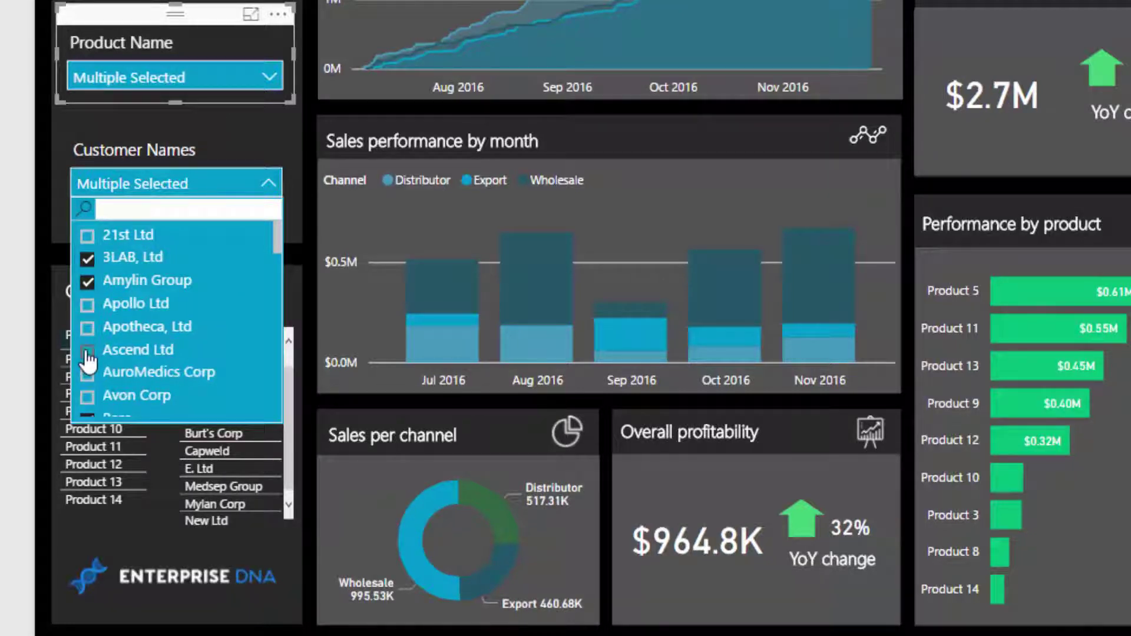
left_click(269, 182)
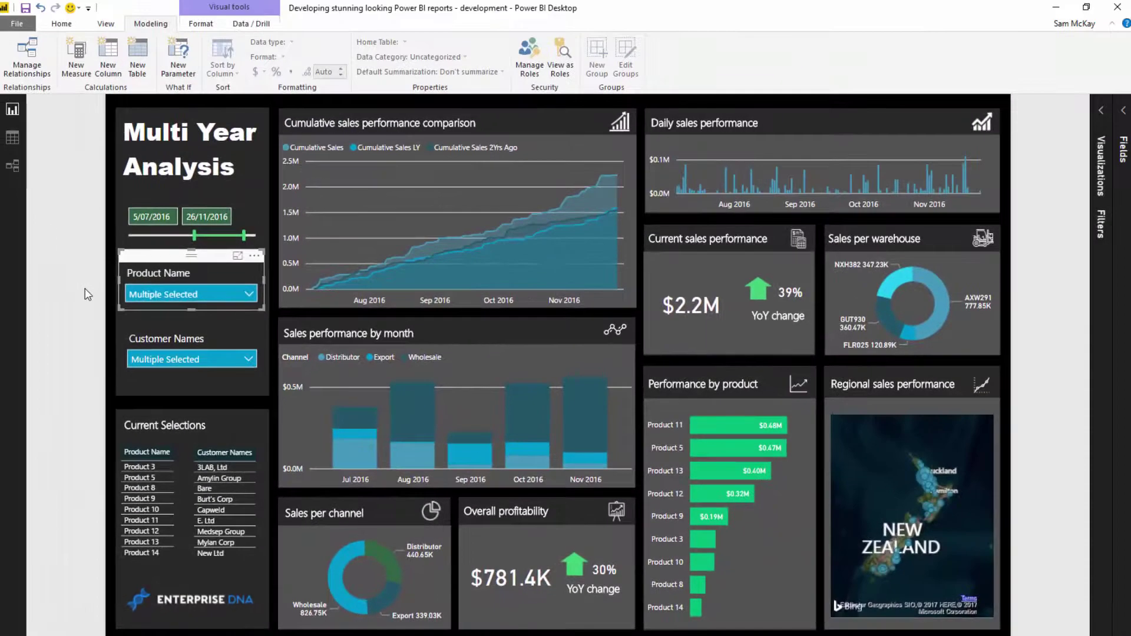
left_click(88, 294)
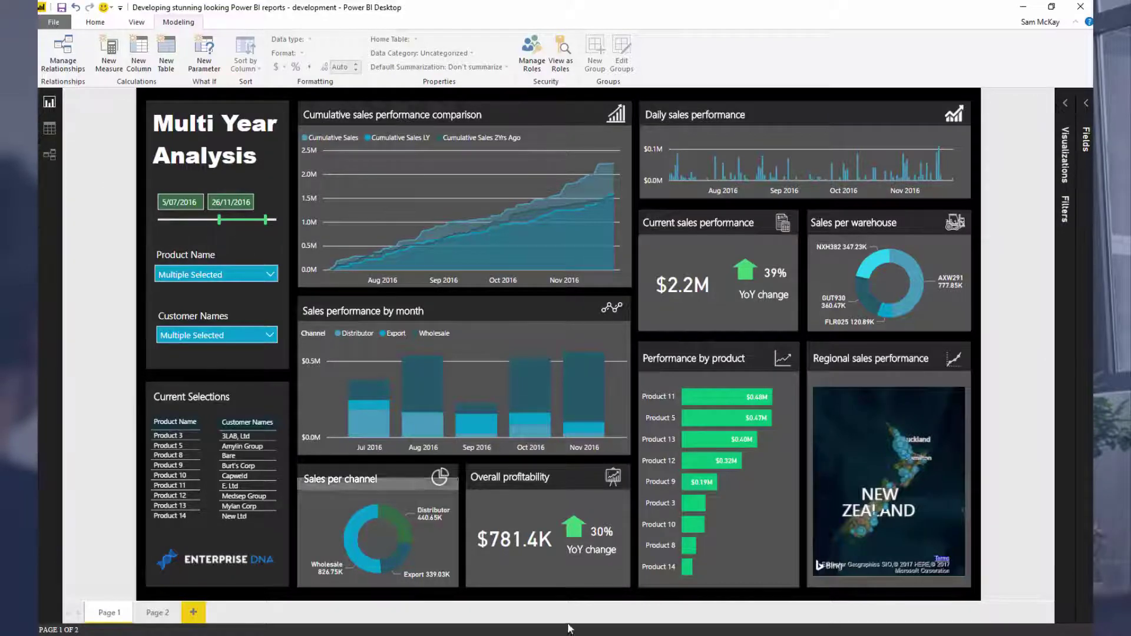
left_click(405, 624)
left_click(406, 622)
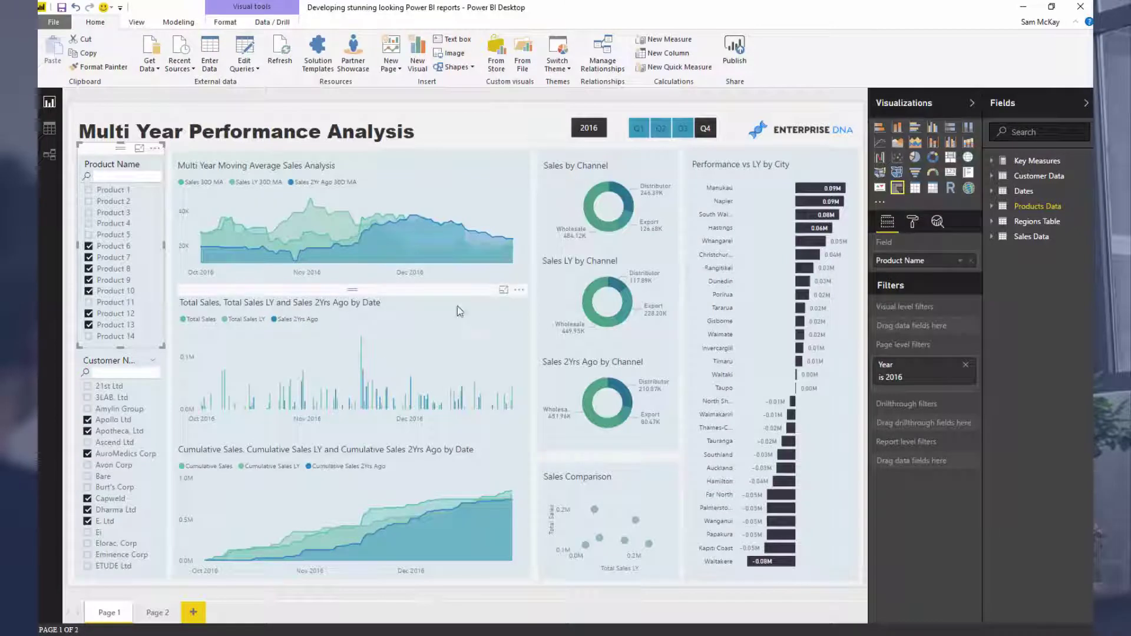
left_click(1023, 6)
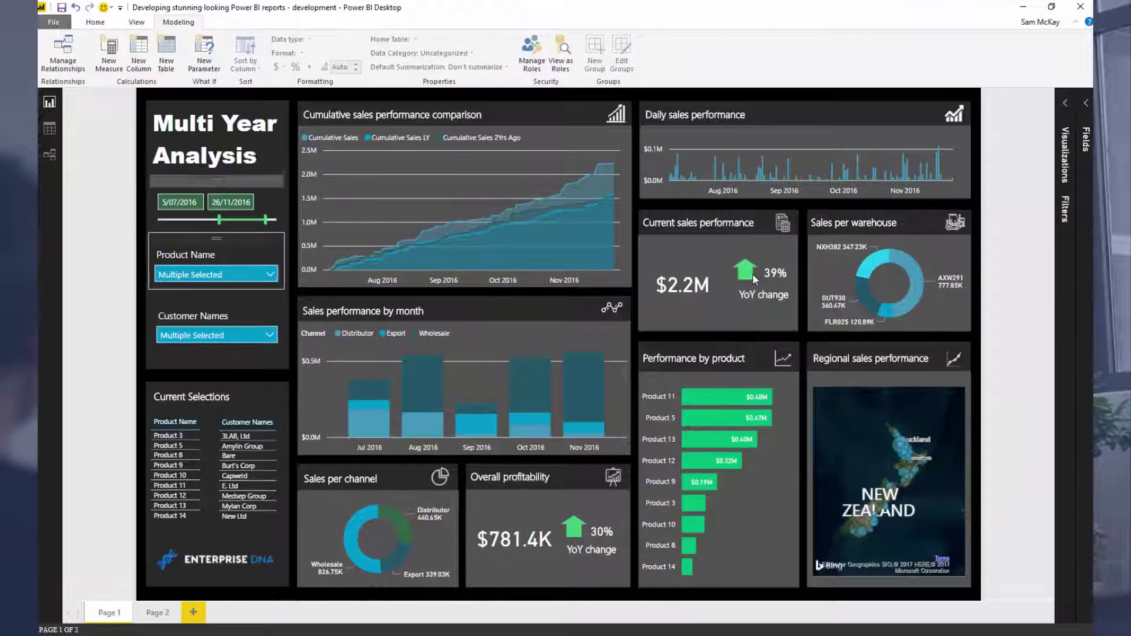
left_click(944, 251)
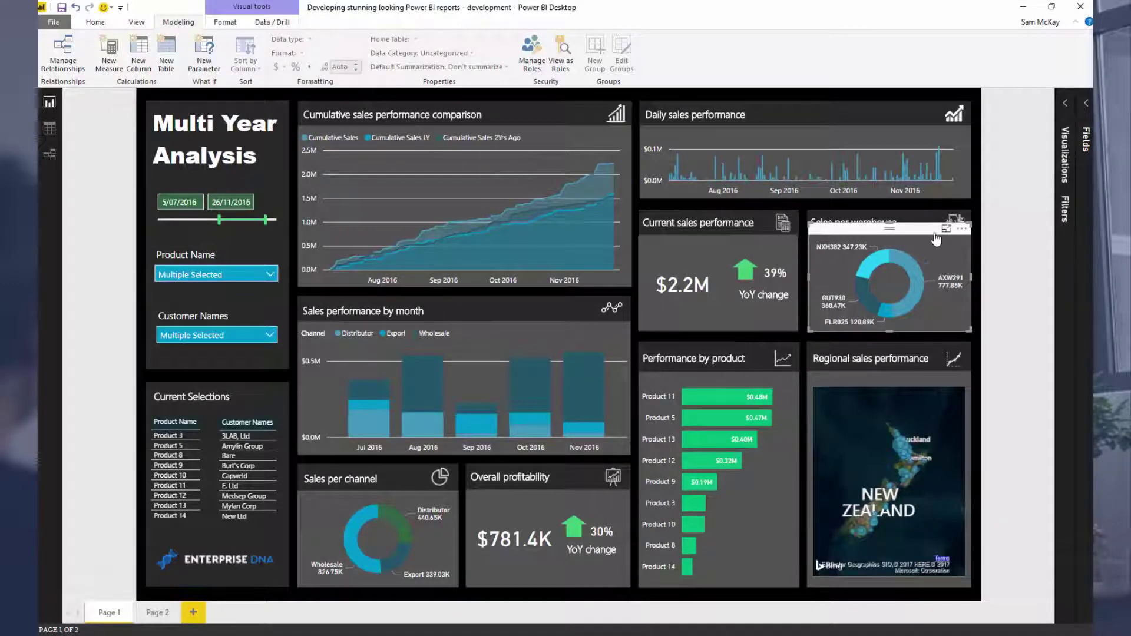
left_click(946, 229)
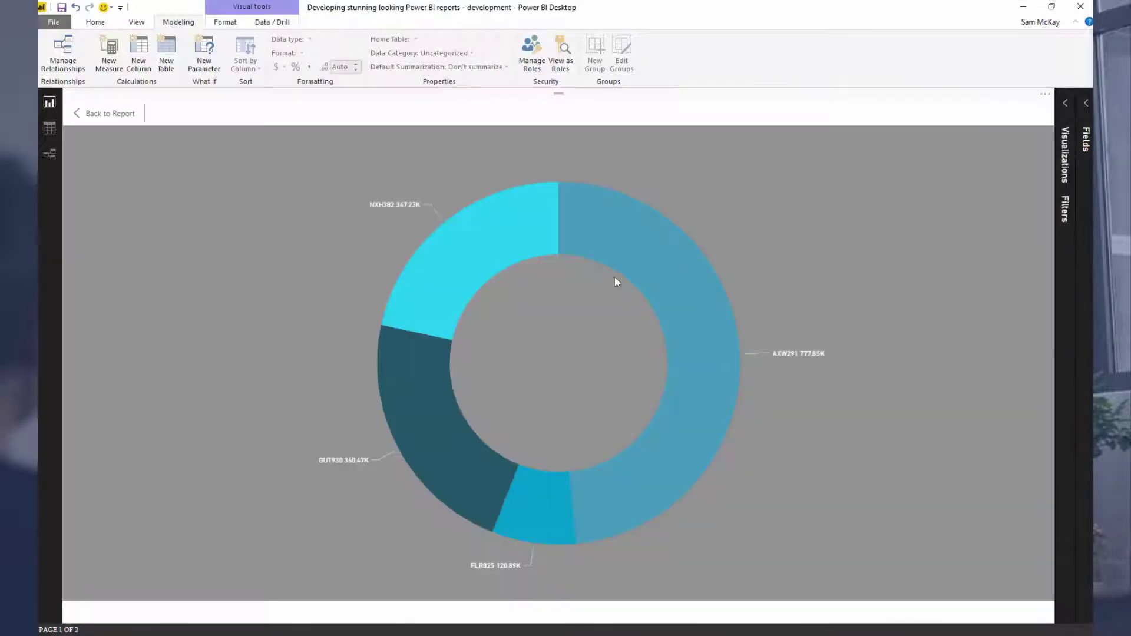
left_click(121, 114)
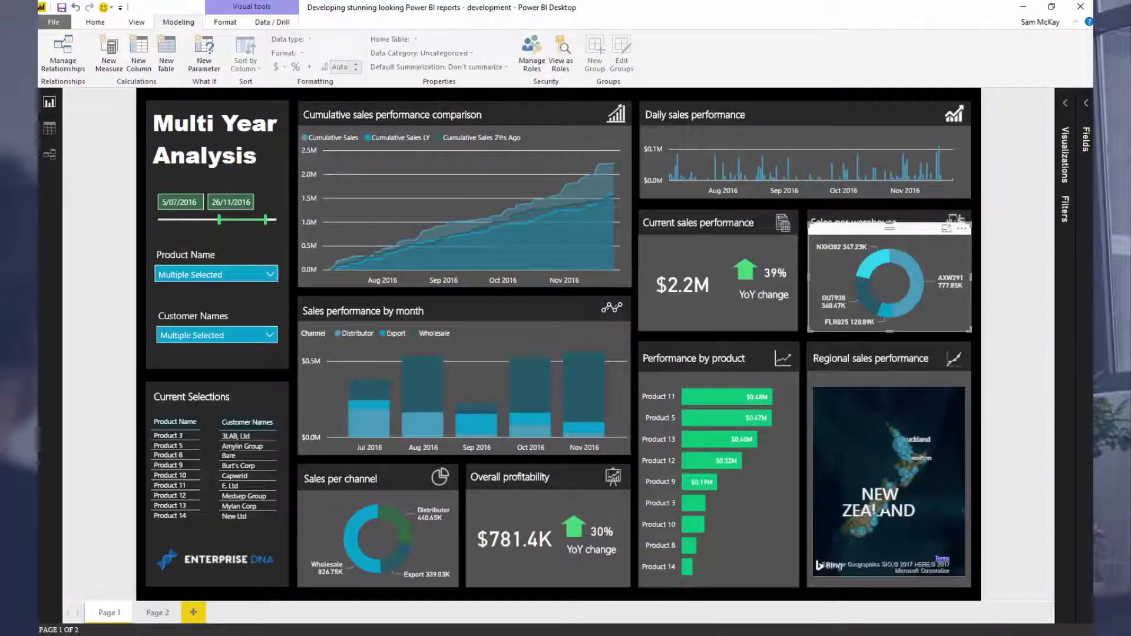